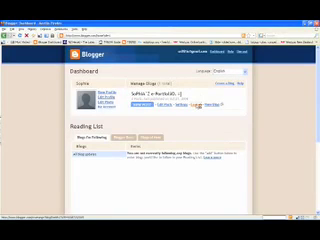
Go to the SoPhIA Z e-PortfoliO Layout page from its dashboard link.
left_click(196, 104)
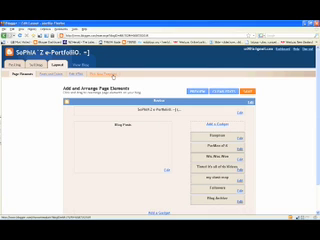
In the template gallery, try the brown and green designs, then select the pink template.
left_click(113, 75)
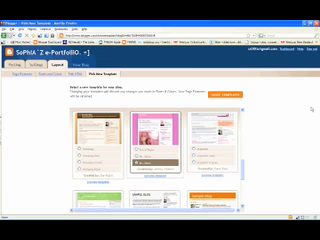
scroll(160, 160, "down", 1)
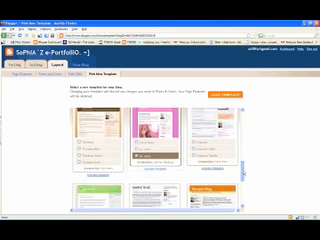
scroll(160, 160, "down", 1)
scroll(160, 160, "down", 2)
scroll(160, 160, "down", 1)
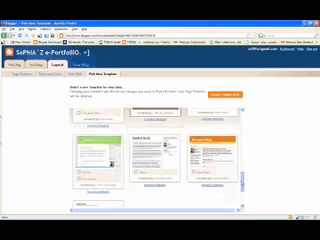
scroll(160, 160, "down", 2)
scroll(160, 160, "down", 1)
scroll(160, 160, "up", 2)
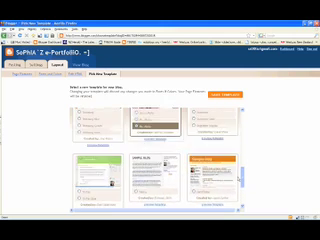
scroll(160, 160, "up", 1)
scroll(160, 160, "up", 1)
scroll(160, 160, "up", 1)
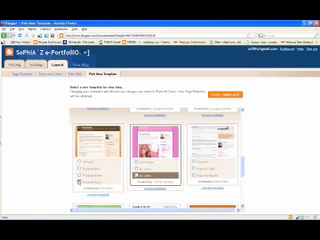
left_click(82, 183)
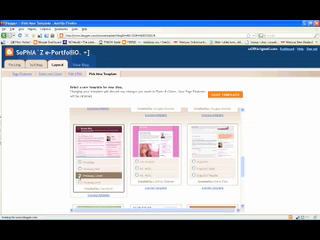
left_click(88, 176)
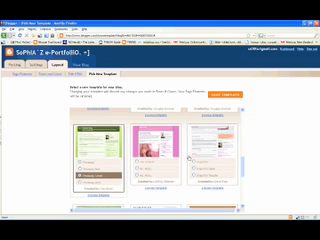
mouse_move(155, 160)
left_click(137, 176)
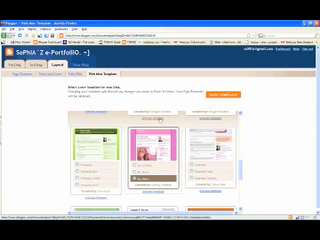
left_click(153, 119)
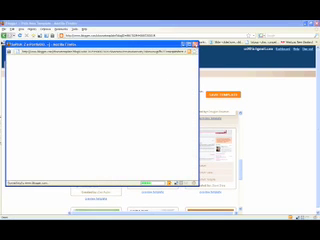
key("ctrl+w")
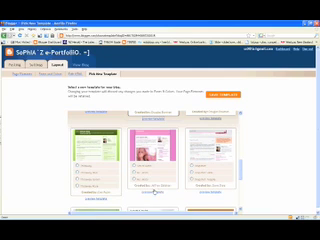
left_click(154, 190)
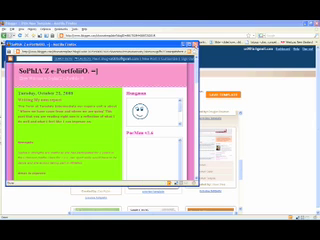
left_click(196, 44)
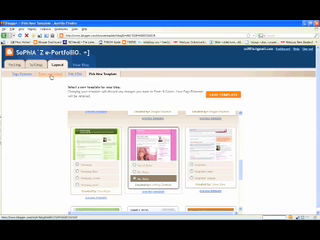
left_click(50, 75)
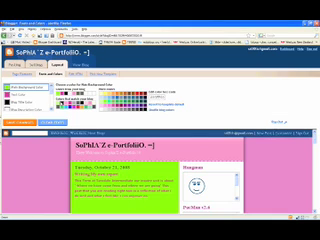
Try a black swatch as the template's main background colour.
left_click(102, 95)
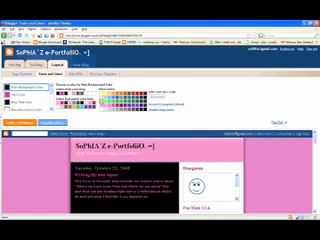
scroll(30, 100, "down", 1)
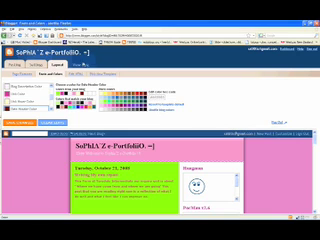
Open the live blog, confirming the prompt to leave the colour settings.
left_click(80, 65)
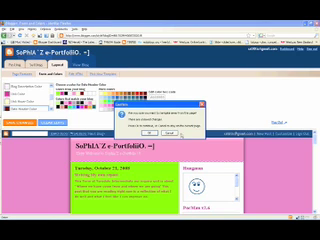
left_click(170, 132)
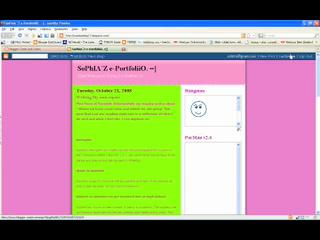
Return to the Layout page via the navbar's Customize link and reopen the template gallery.
left_click(285, 57)
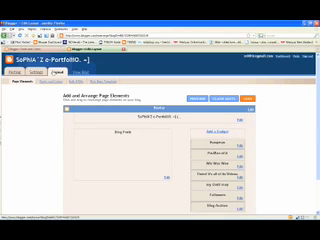
left_click(98, 81)
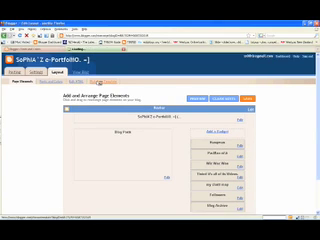